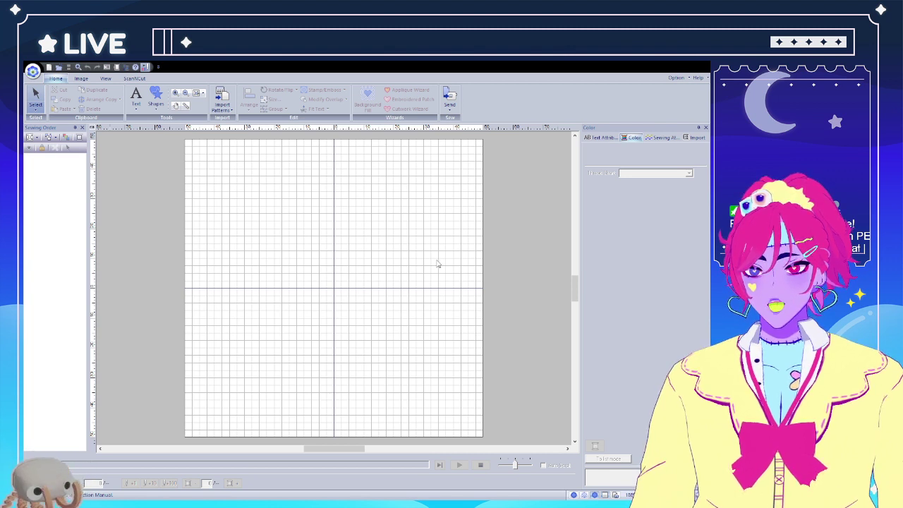
Try a tall portrait design page and return the page to the square 100 mm size
left_click(428, 386)
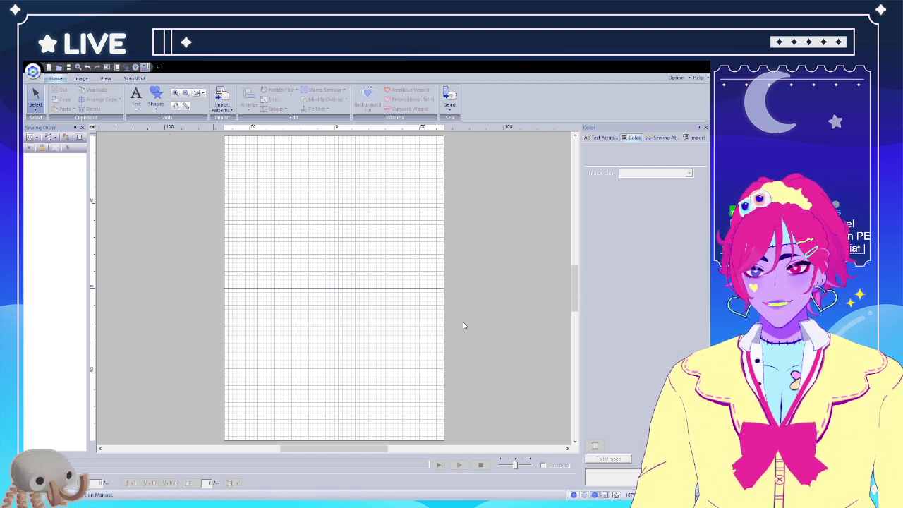
left_click(427, 386)
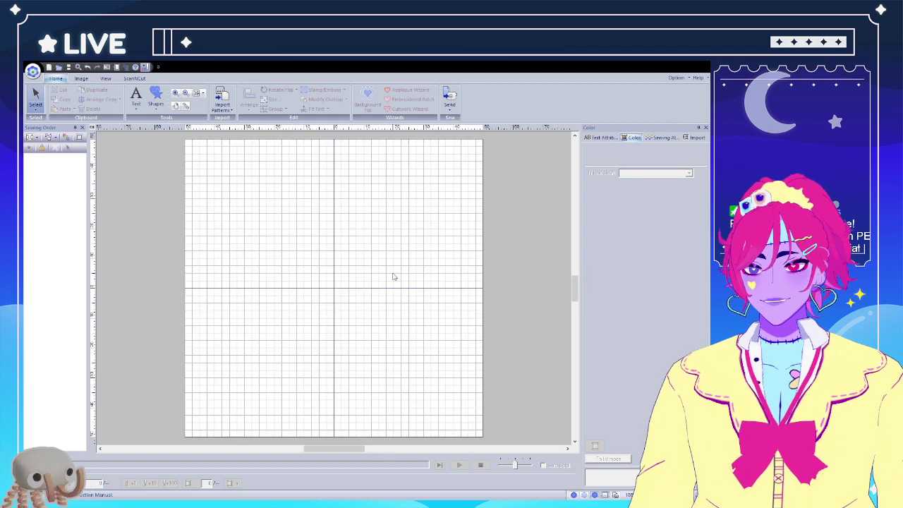
Paste the strawberry reference image, enlarge it to about 94 mm high, and position it within the square design page
left_click(84, 79)
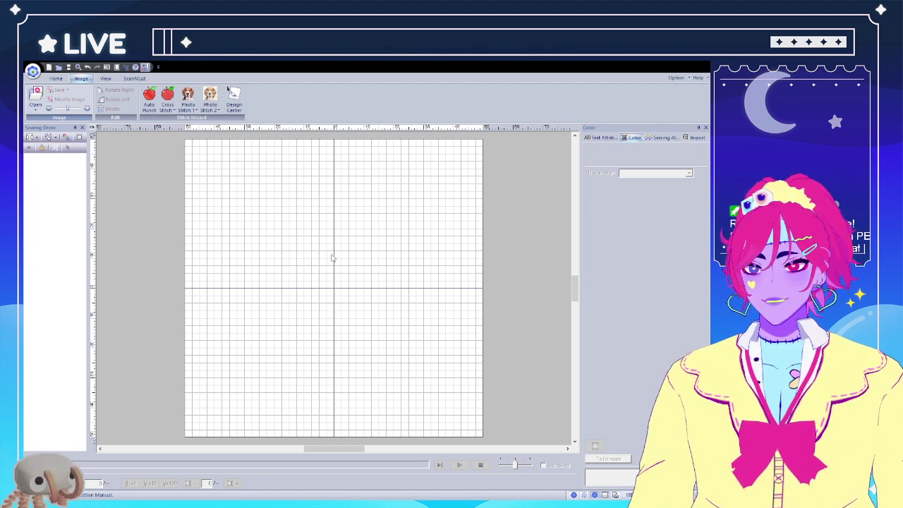
key("ctrl+v")
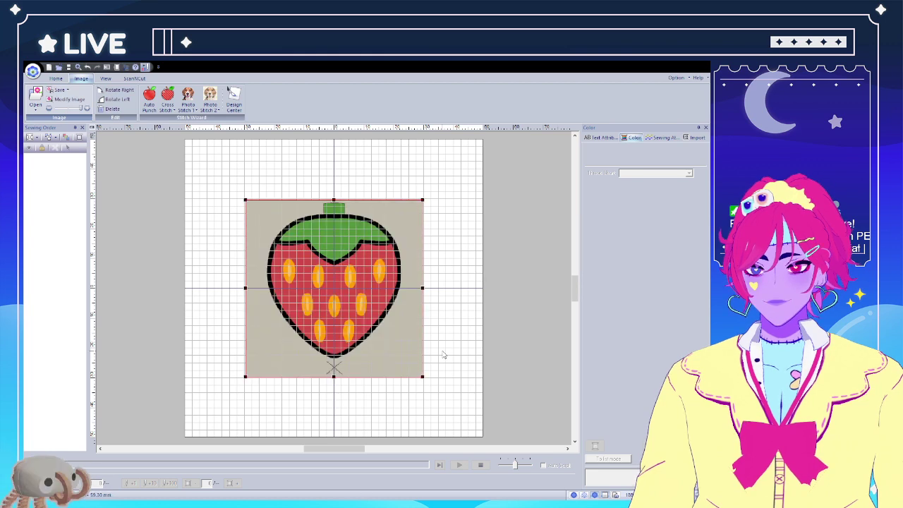
left_click_drag(391, 339, 338, 278)
left_click_drag(367, 315, 470, 419)
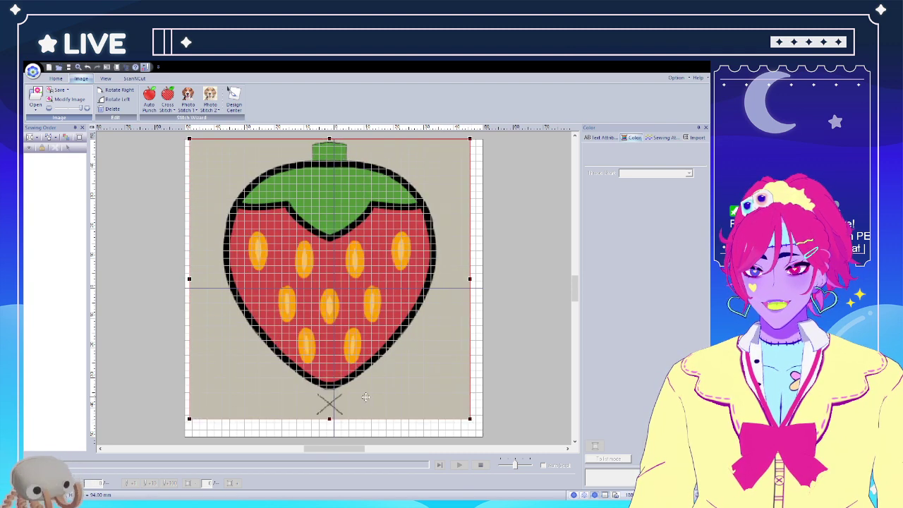
left_click_drag(362, 397, 369, 399)
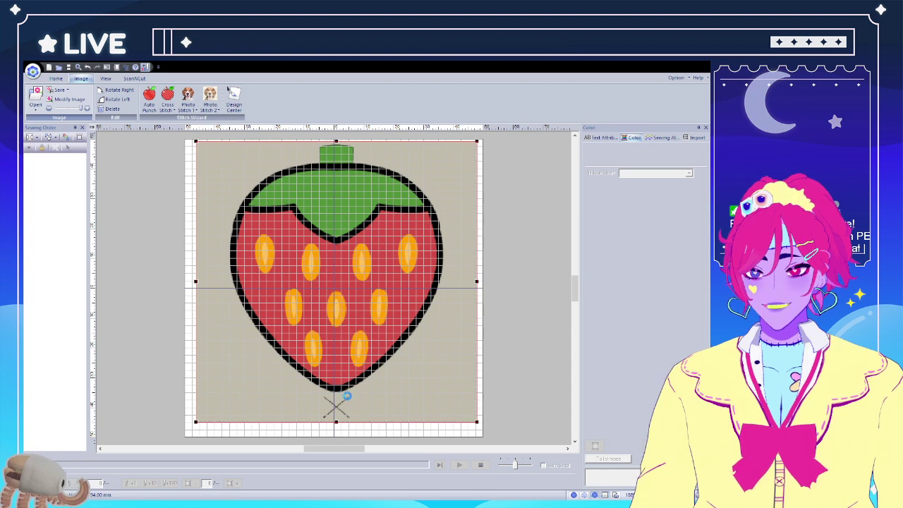
Fine-tune the image's position so the cross mark under the strawberry sits on the page's vertical centre line
scroll(348, 397, "down", 2)
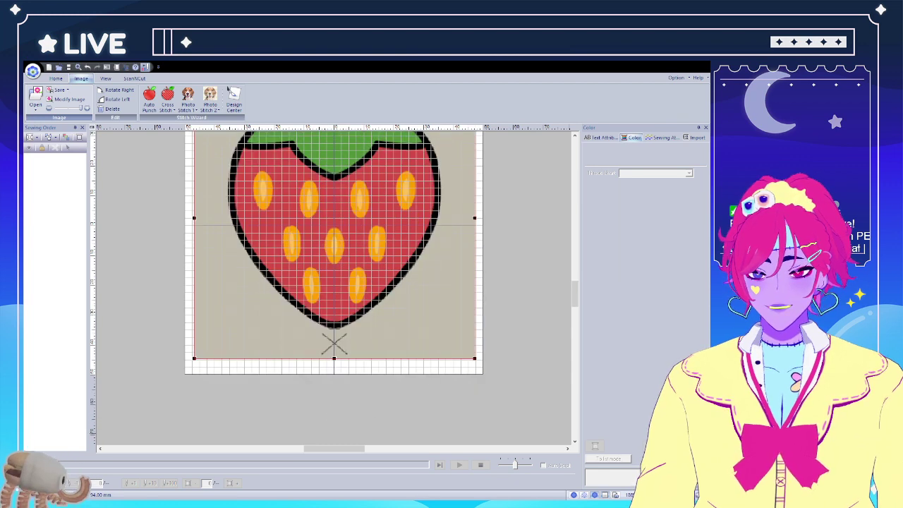
scroll(360, 345, "up", 2)
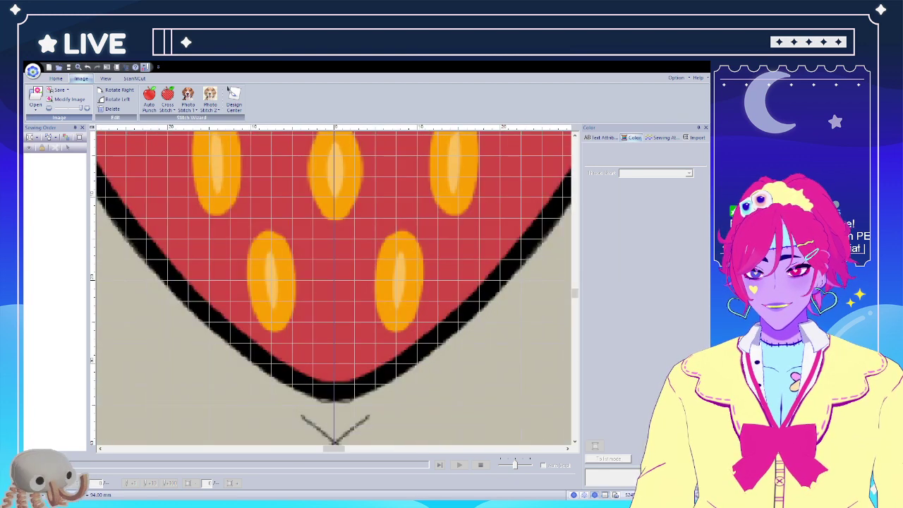
scroll(359, 345, "up", 1)
scroll(360, 345, "down", 3)
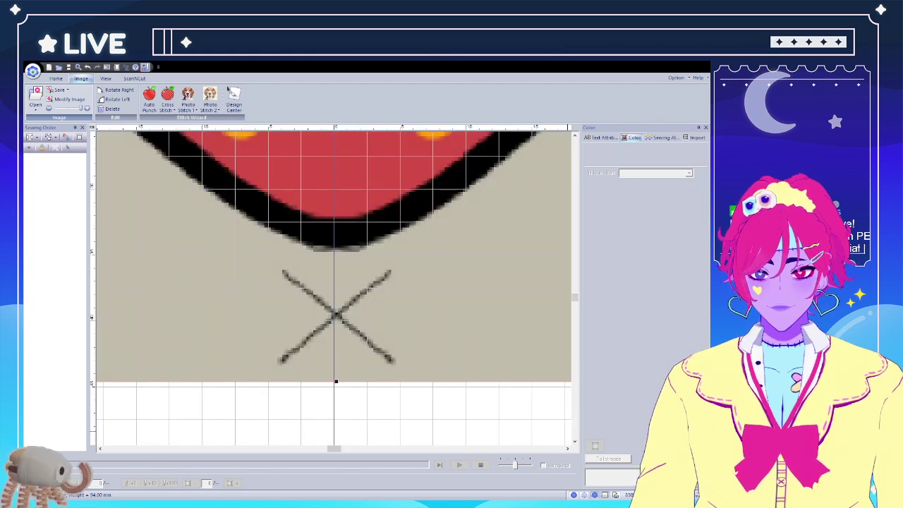
scroll(336, 282, "up", 1)
scroll(403, 364, "down", 2)
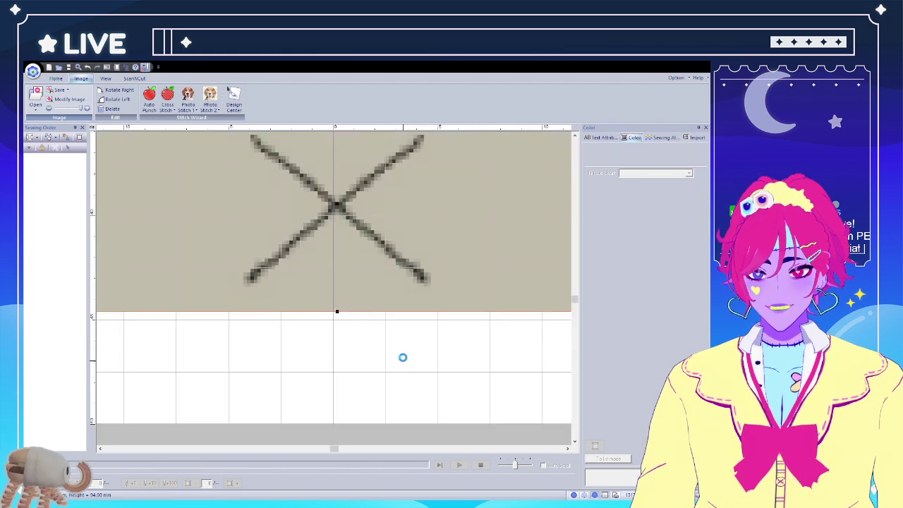
left_click_drag(387, 294, 383, 298)
left_click(393, 383)
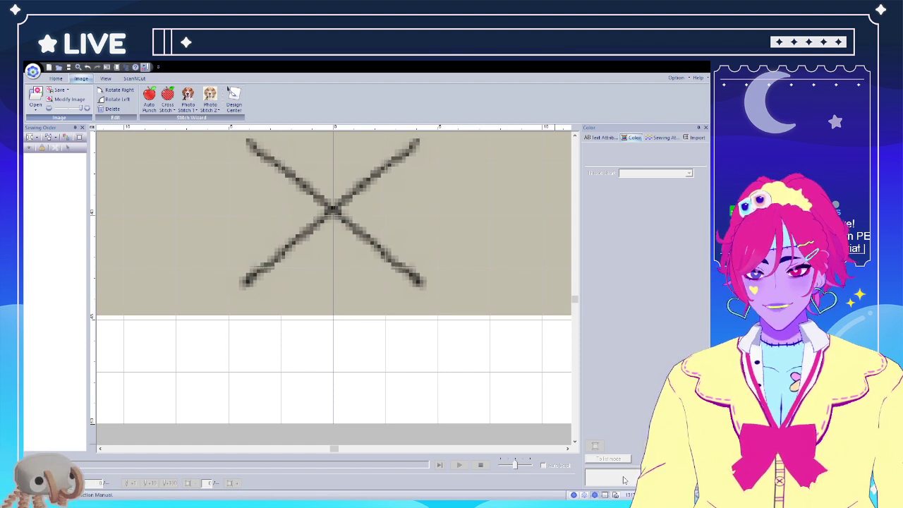
left_click_drag(681, 495, 661, 495)
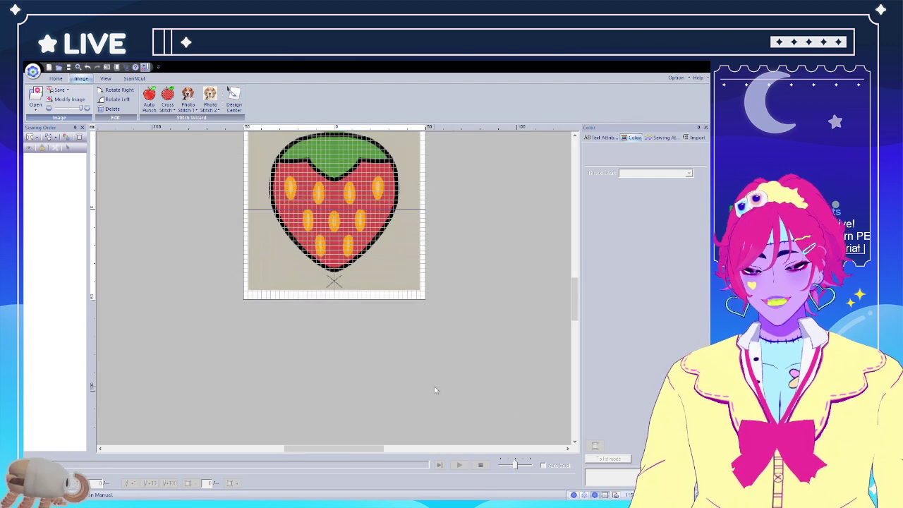
Fade the strawberry reference image to a pale tracing guide with only faint grey and yellow outlines left
scroll(426, 384, "up", 2)
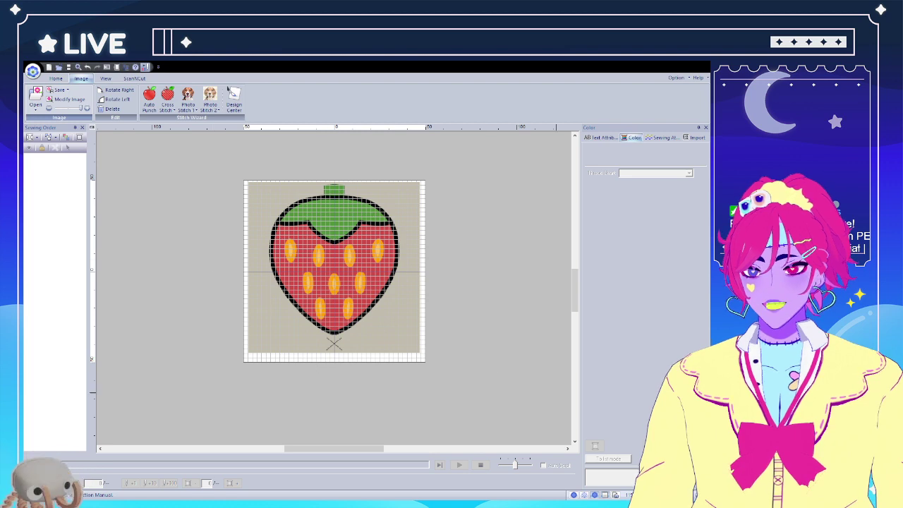
scroll(334, 288, "up", 3)
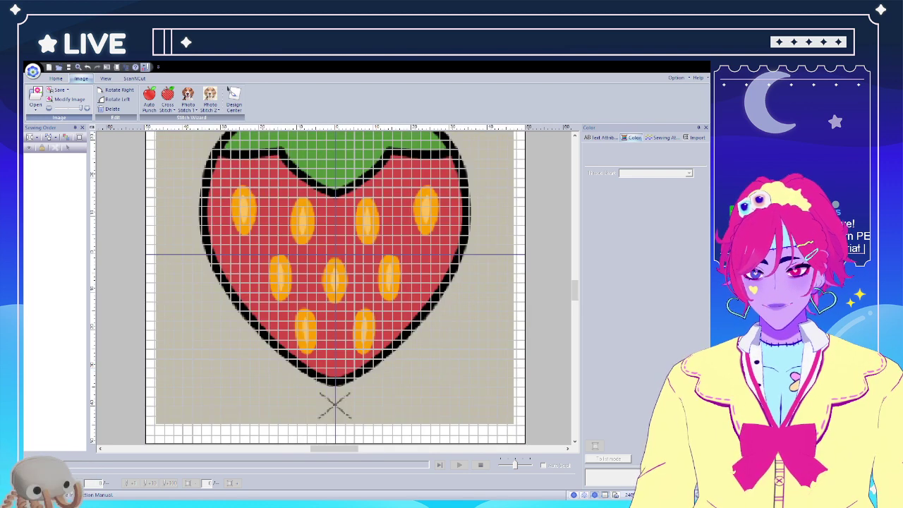
scroll(334, 287, "up", 1)
left_click_drag(575, 292, 575, 291)
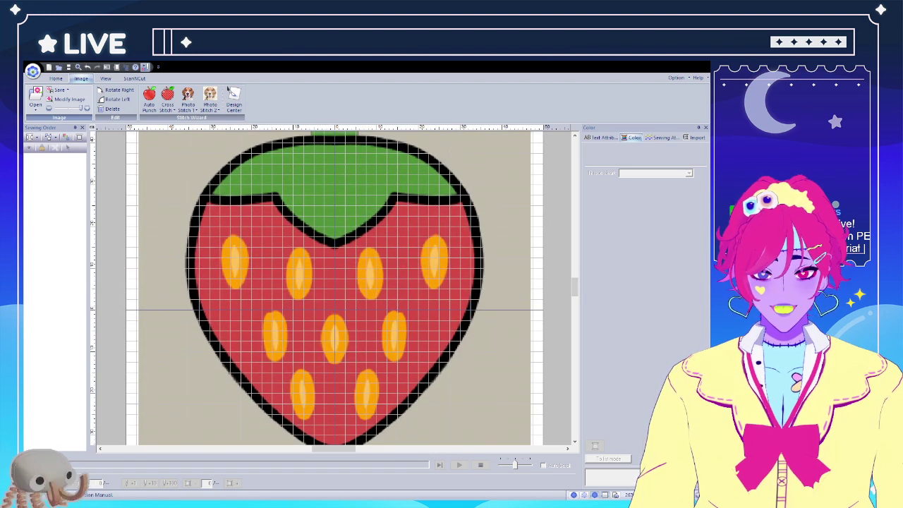
scroll(264, 225, "down", 3)
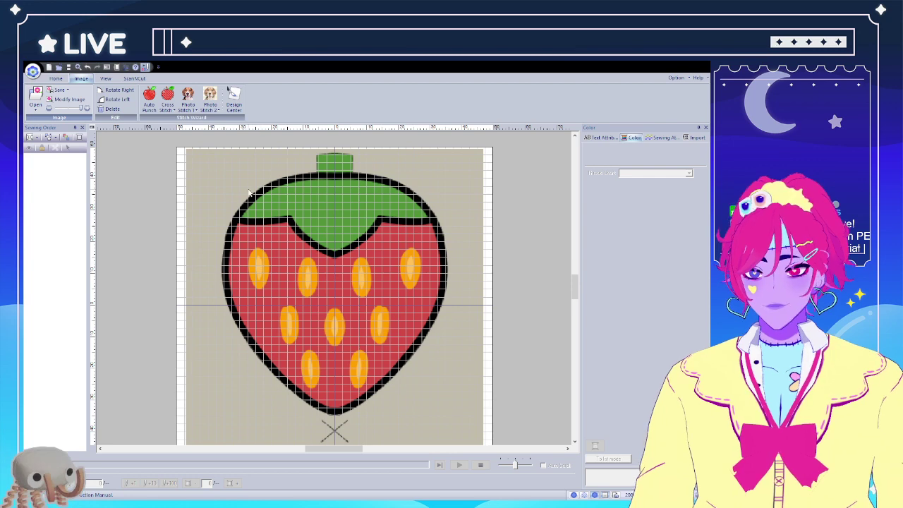
left_click(69, 109)
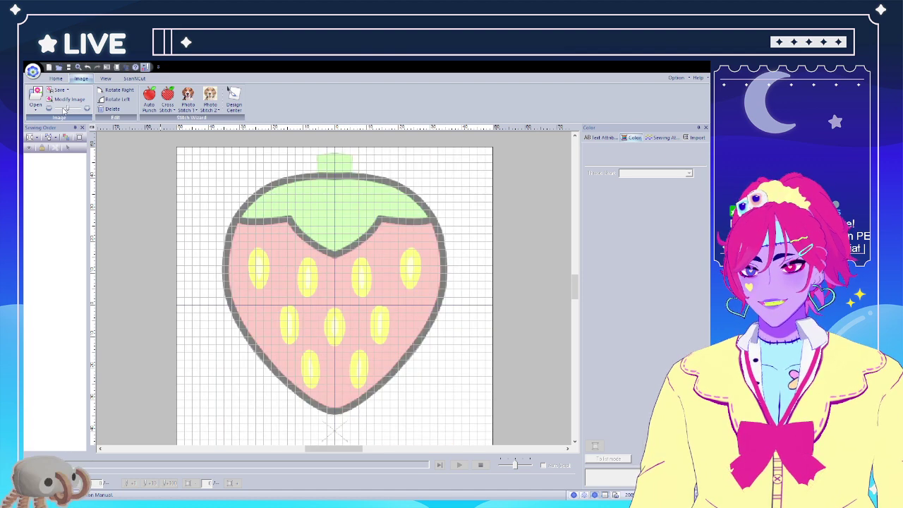
left_click(63, 111)
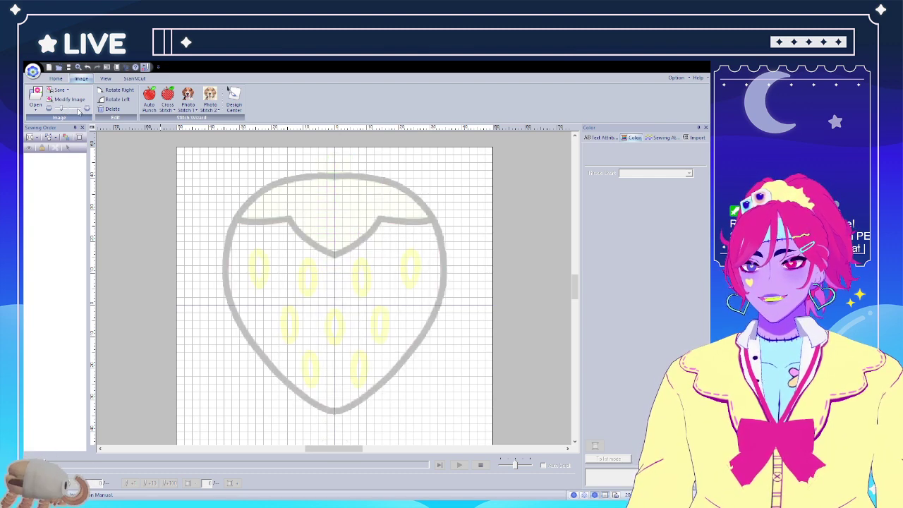
left_click(62, 111)
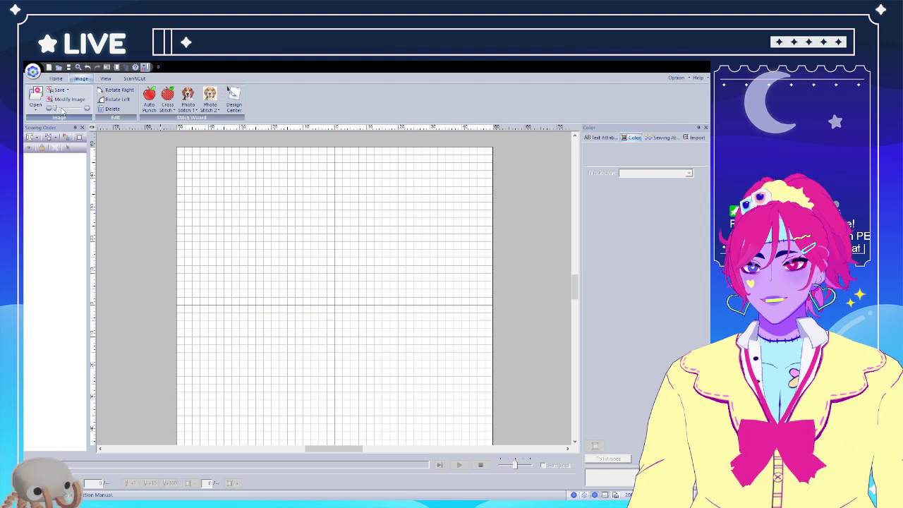
left_click(63, 110)
left_click_drag(69, 111, 84, 110)
left_click(62, 111)
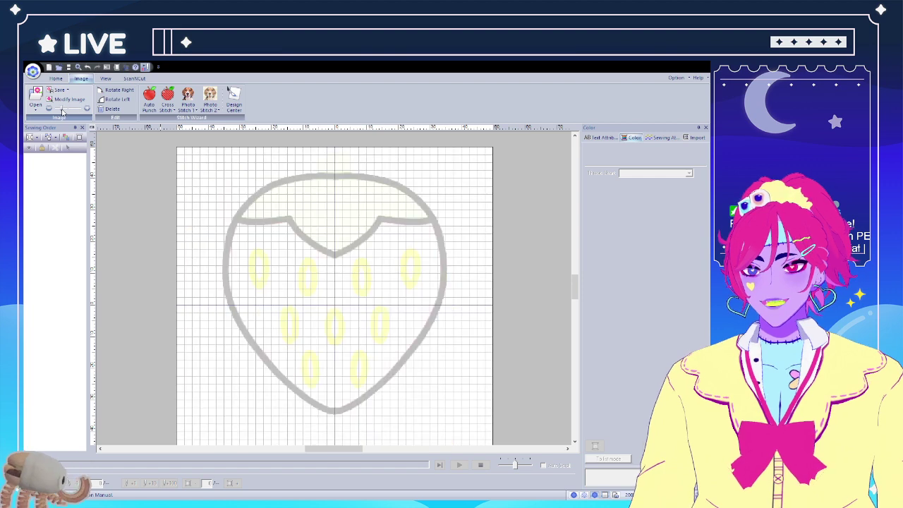
Start the Shapes tool and set the outline sew type to Running Stitch for a closed curve with Fill Stitch
left_click(56, 79)
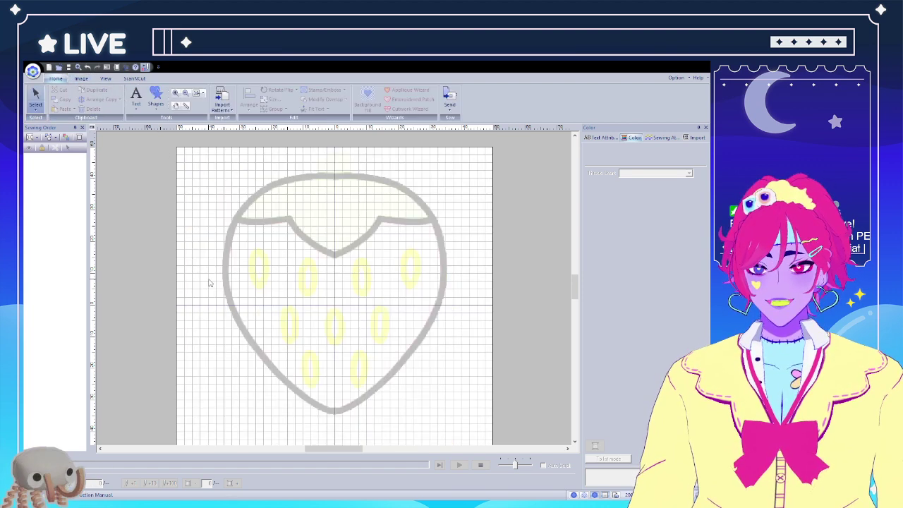
left_click(158, 101)
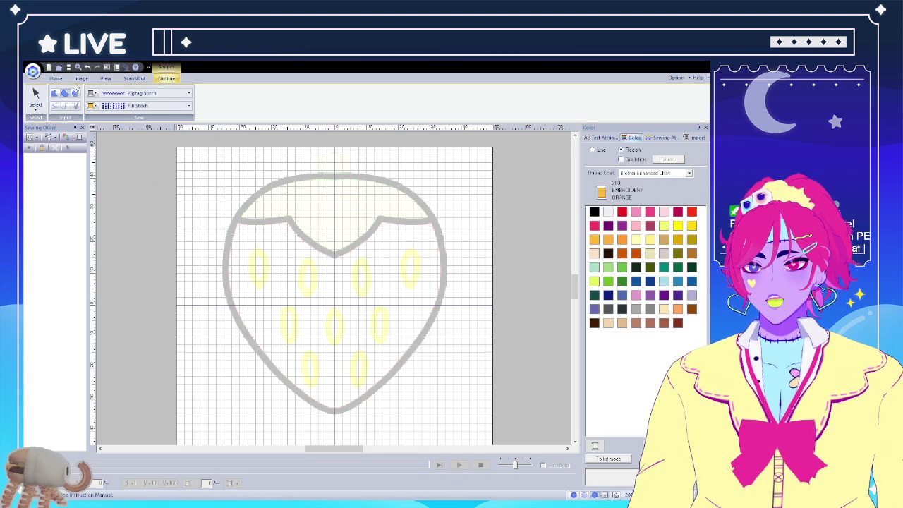
left_click(56, 77)
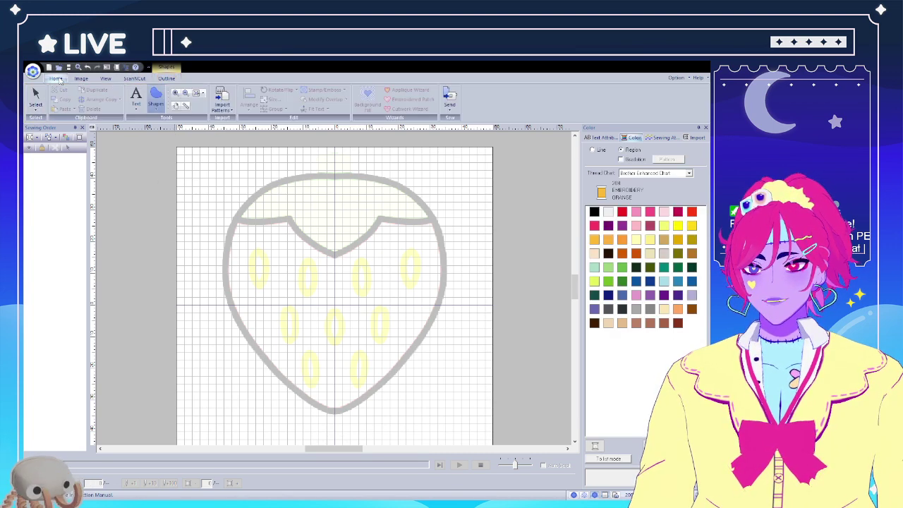
left_click(160, 111)
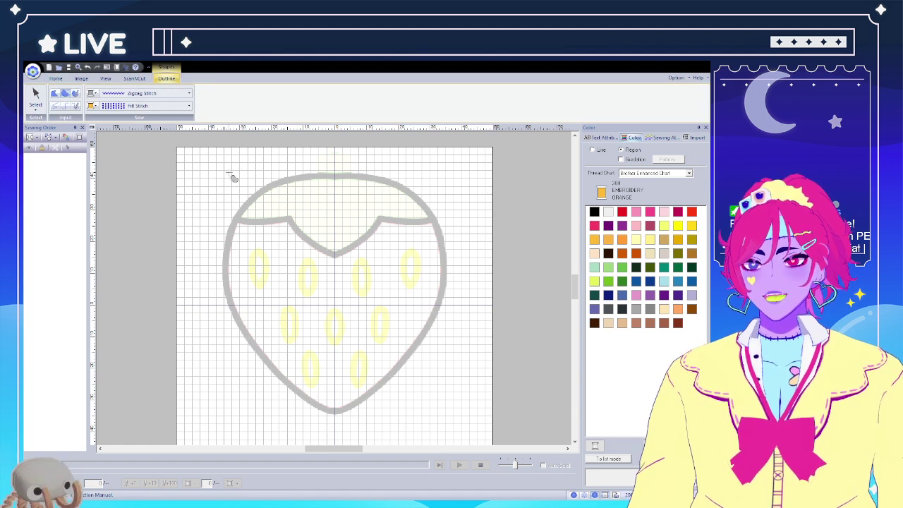
left_click(158, 97)
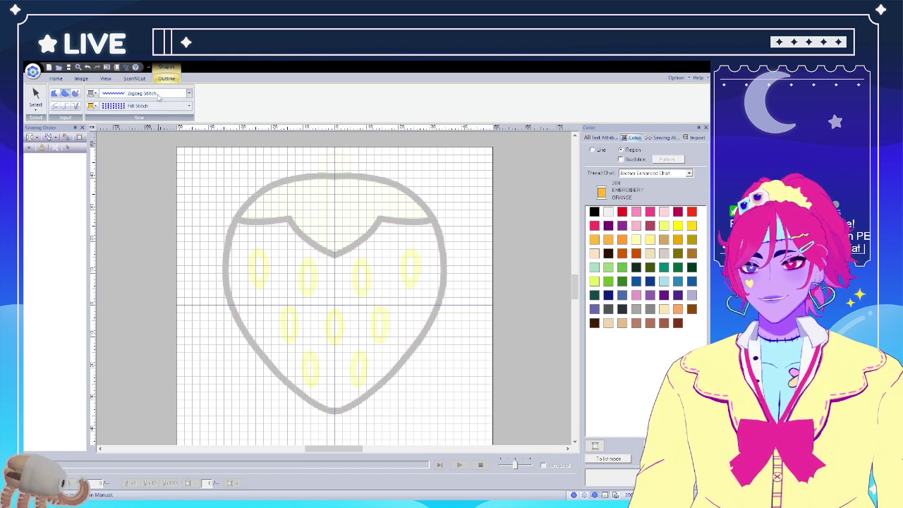
left_click(156, 126)
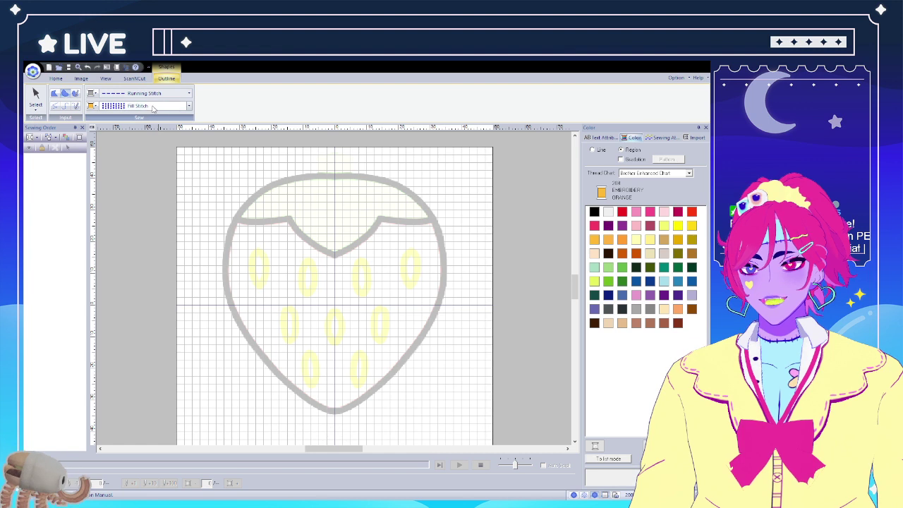
Trace the strawberry's left half as a closed filled curve, following the outer edge from the top centre to the bottom tip
left_click(347, 187)
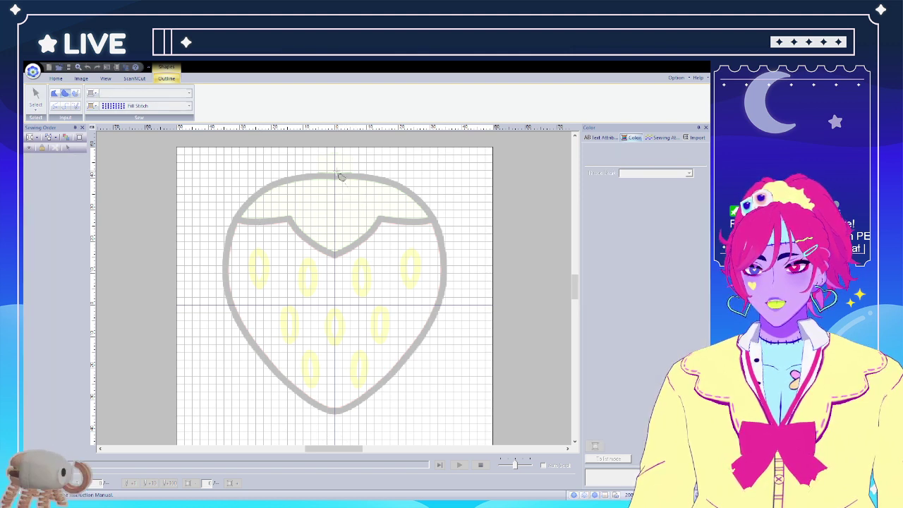
right_click(373, 235)
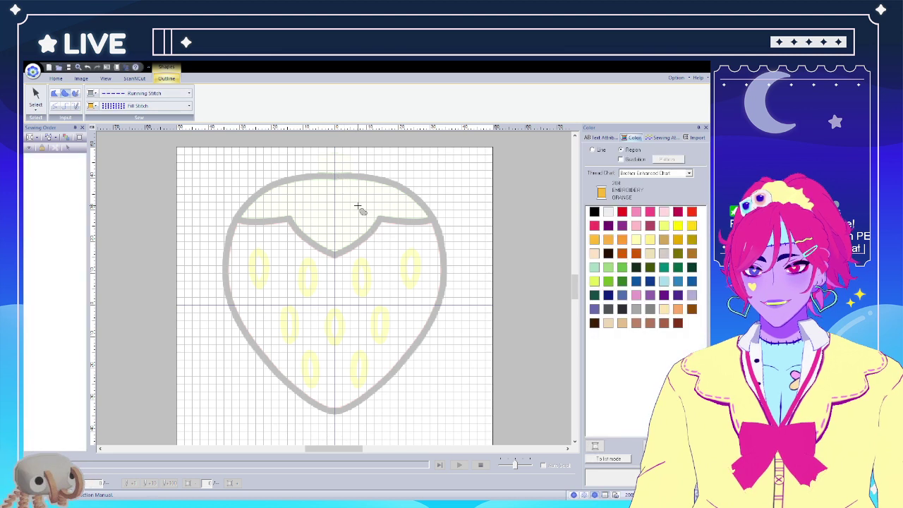
left_click(357, 200)
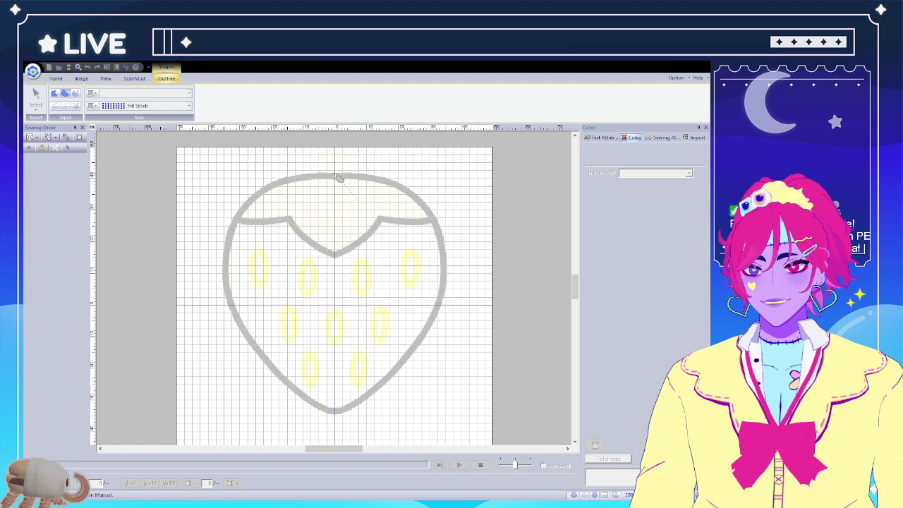
left_click(335, 172)
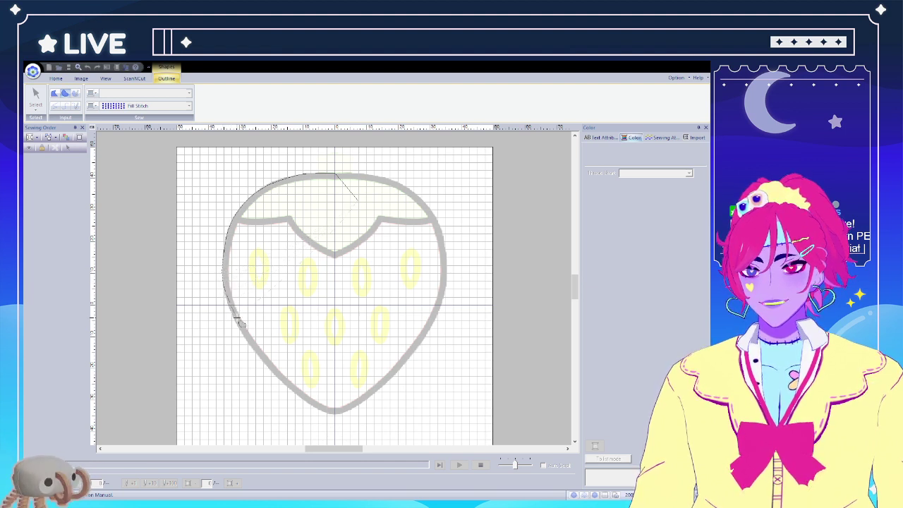
mouse_move(236, 320)
left_mouse_down()
mouse_move(280, 388)
mouse_move(339, 421)
left_mouse_up()
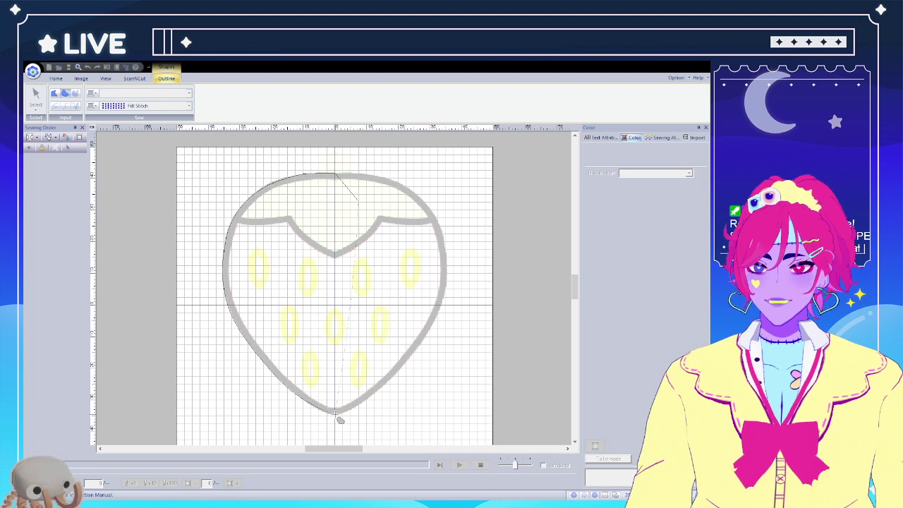
mouse_move(340, 421)
left_mouse_down()
mouse_move(370, 393)
mouse_move(364, 354)
mouse_move(372, 362)
left_mouse_up()
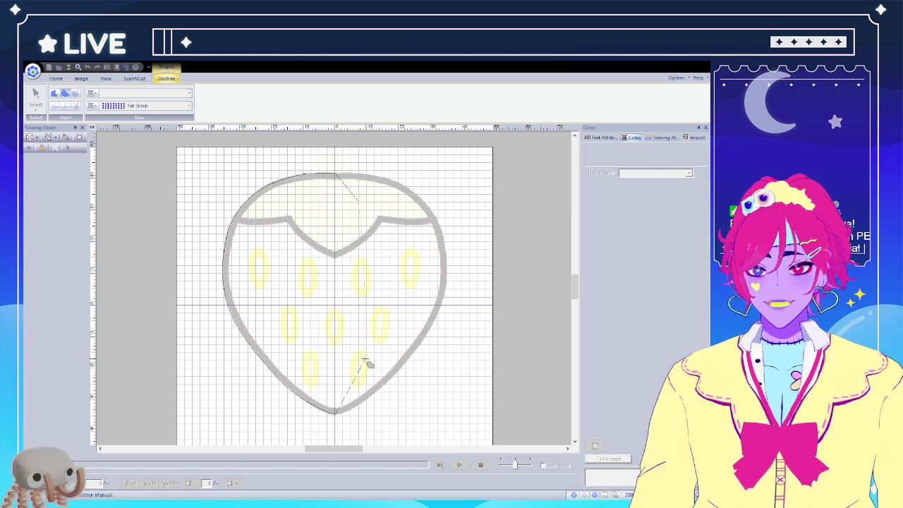
double_click(367, 362)
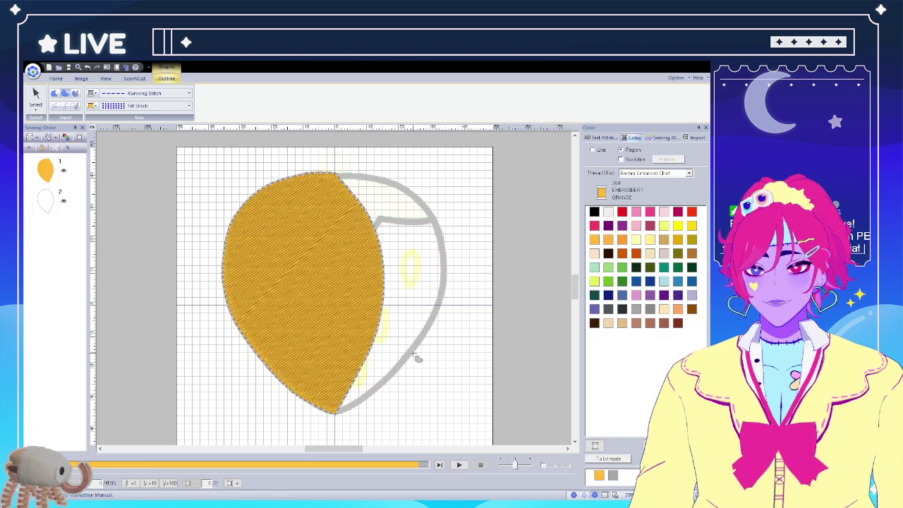
Select the orange half-strawberry shape and paste a duplicate of it in the same place
left_click(36, 95)
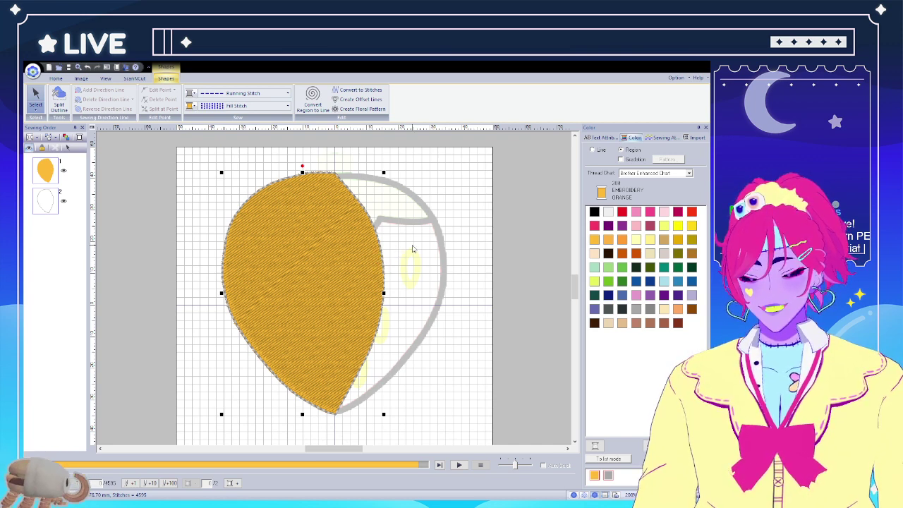
key("ctrl+v")
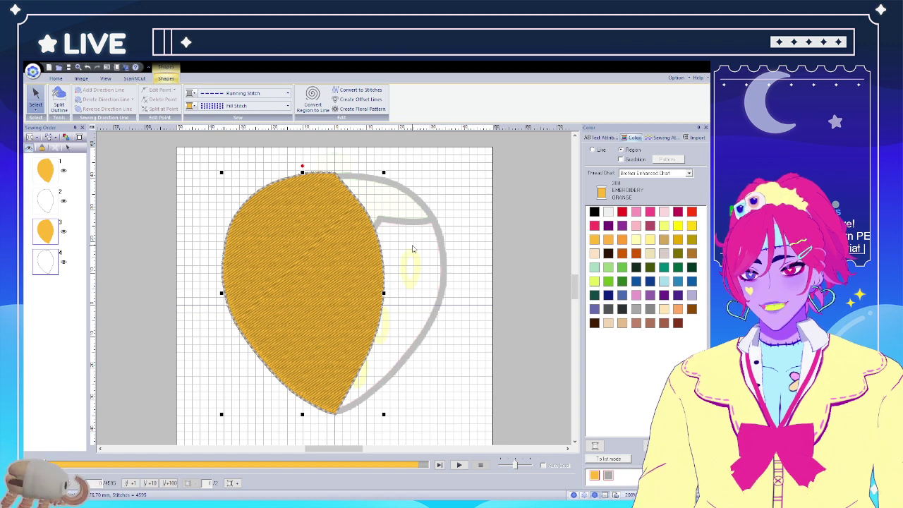